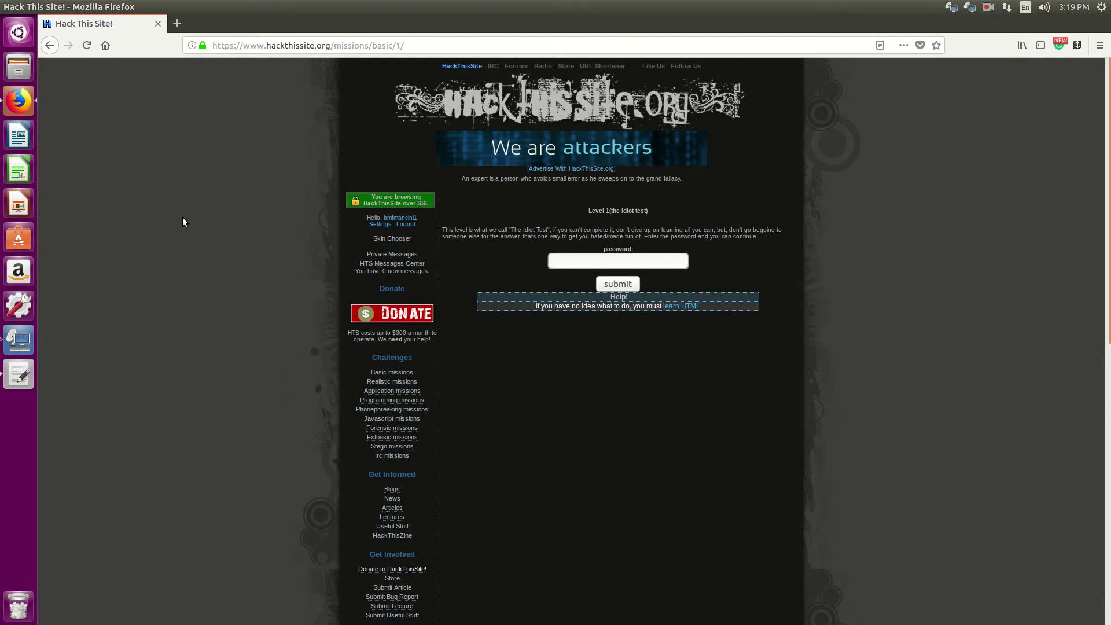
Scroll up and down the HackThisSite page to find the Basic missions section
scroll(183, 218, down, 1)
scroll(183, 221, down, 6)
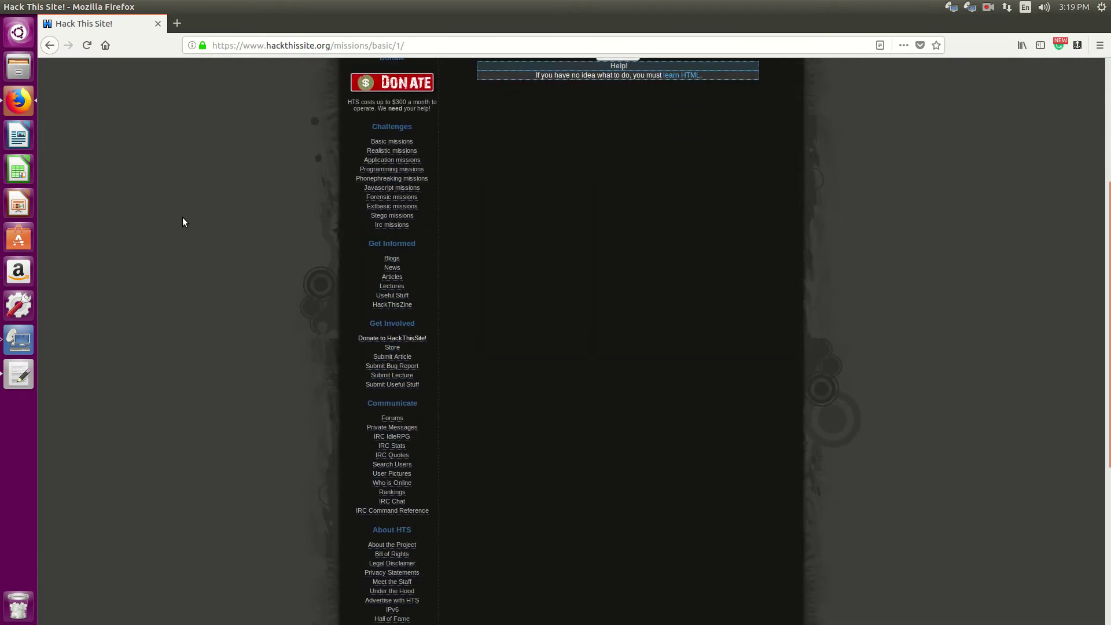
scroll(183, 222, up, 4)
scroll(182, 217, up, 2)
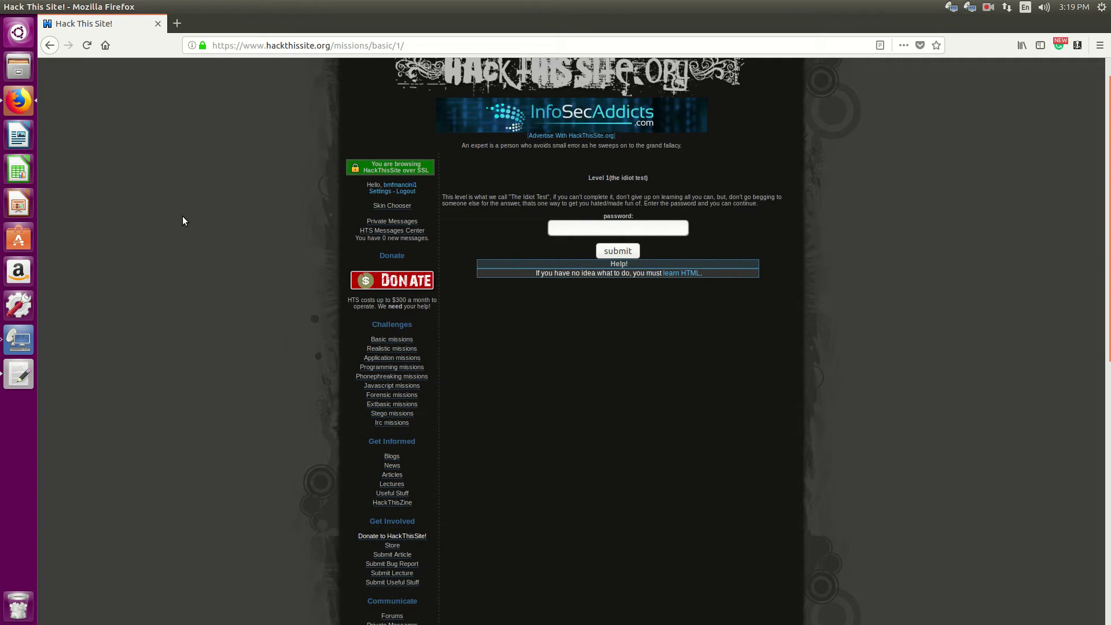
scroll(182, 216, up, 1)
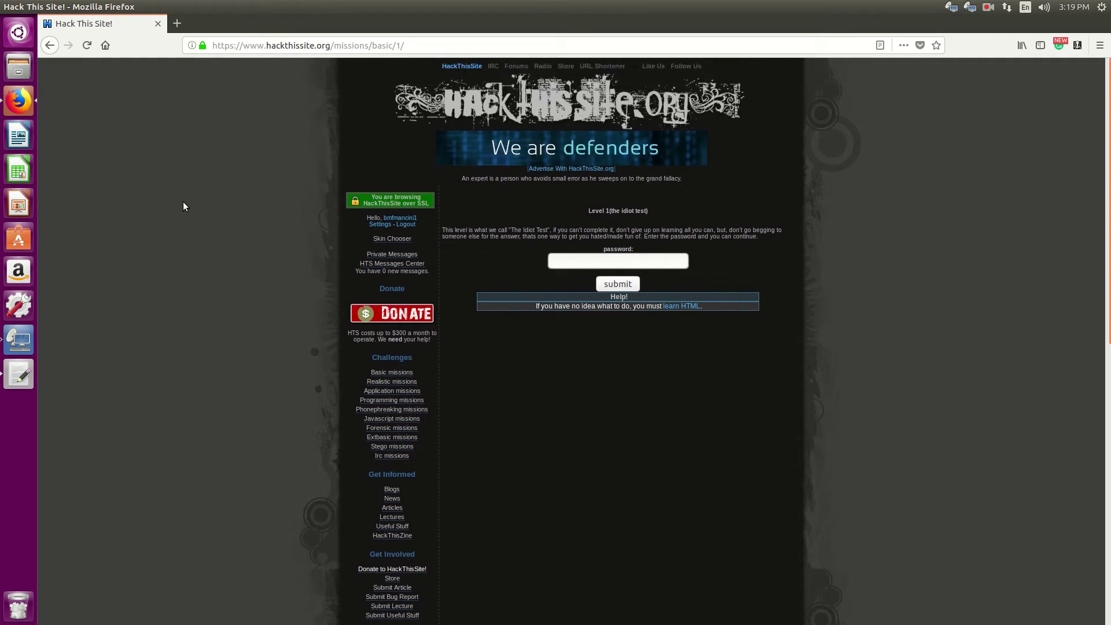
scroll(183, 201, down, 3)
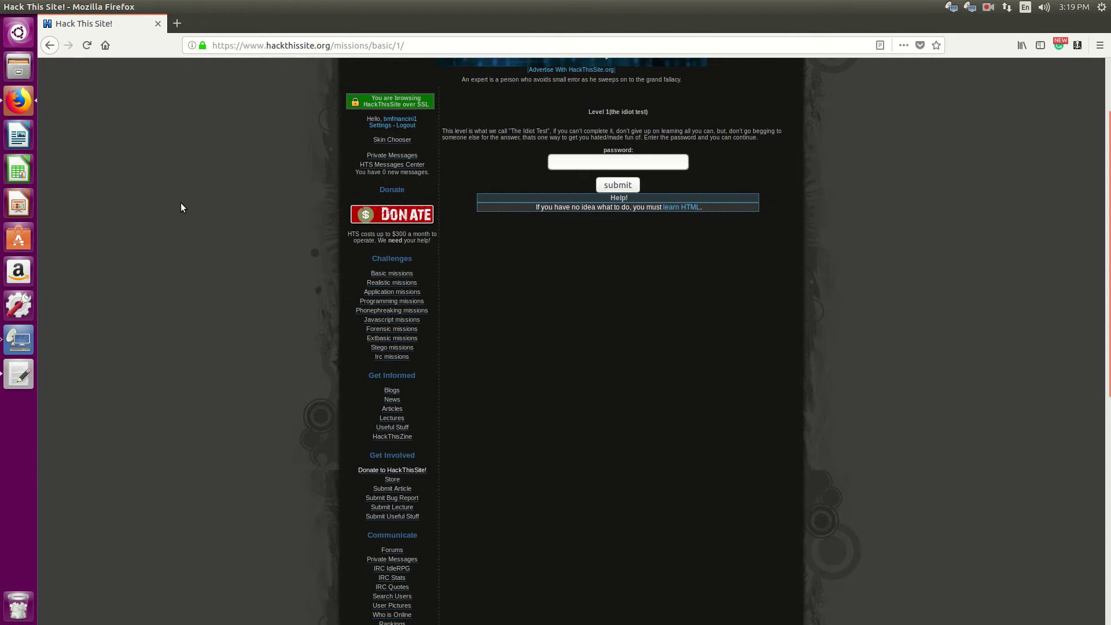
scroll(180, 204, up, 2)
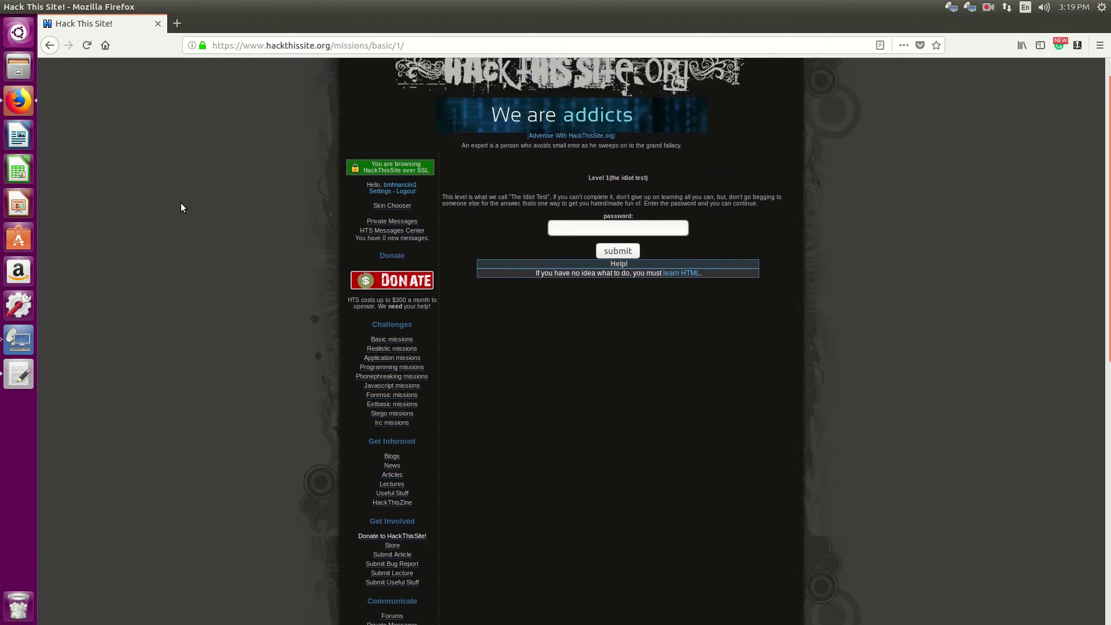
scroll(180, 203, up, 1)
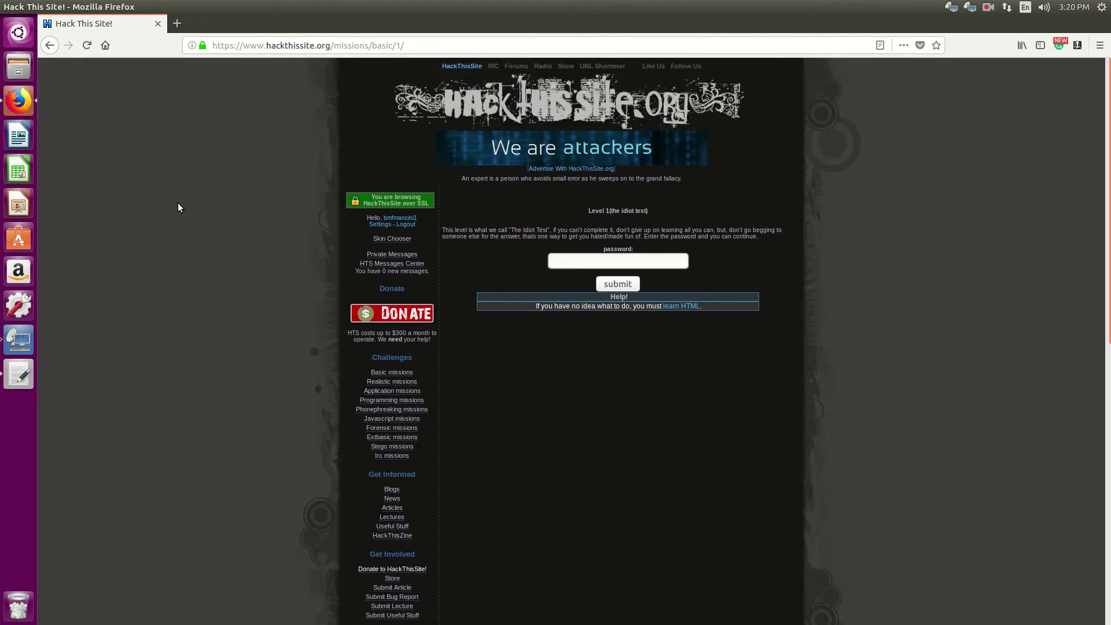
scroll(179, 207, down, 2)
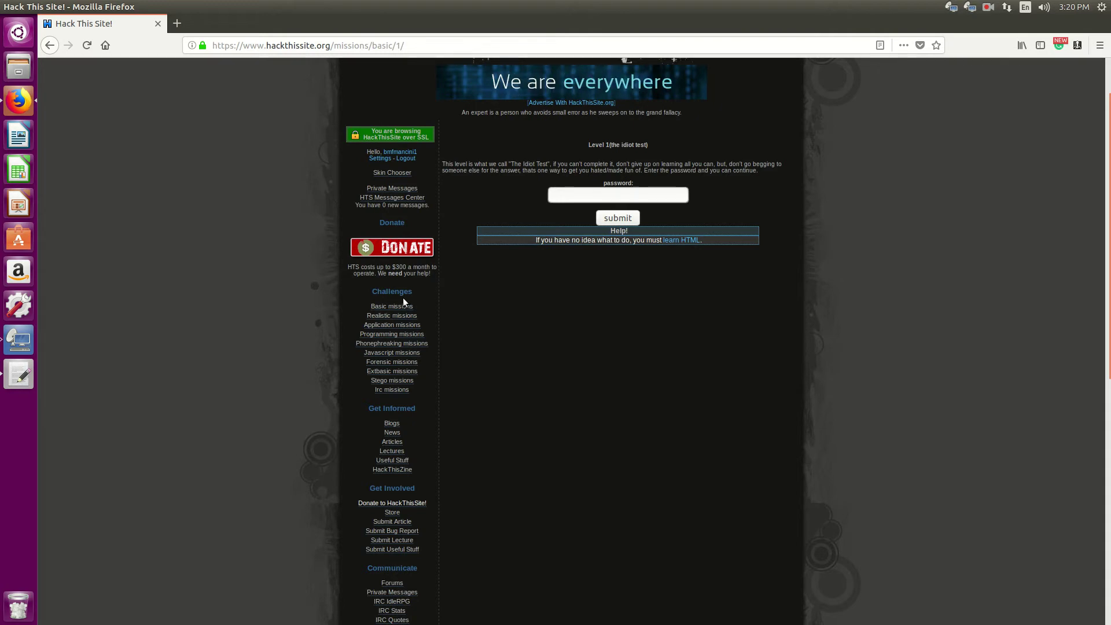
scroll(382, 341, up, 2)
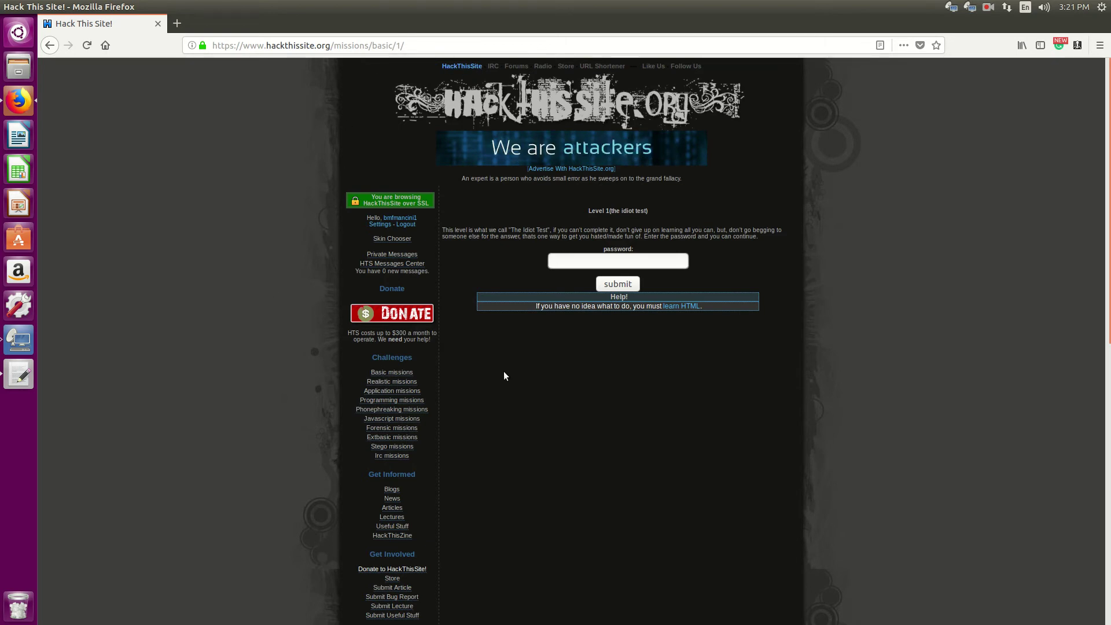
Go to the Basic missions list and open the Basic 1 idiot-test password page
click(392, 372)
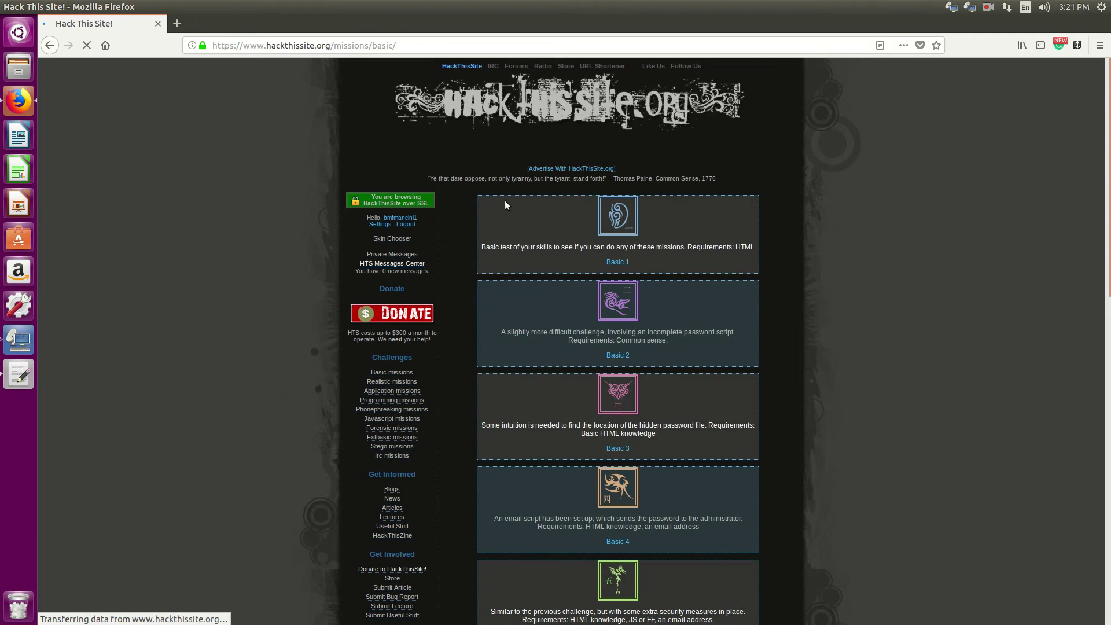
click(610, 218)
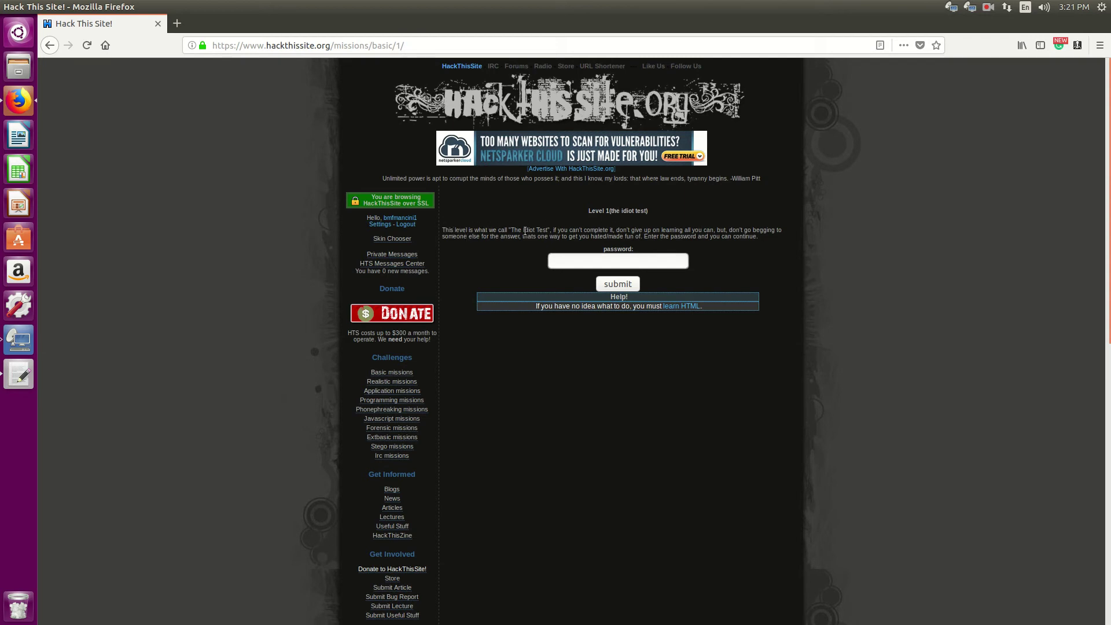
drag(549, 231, 720, 231)
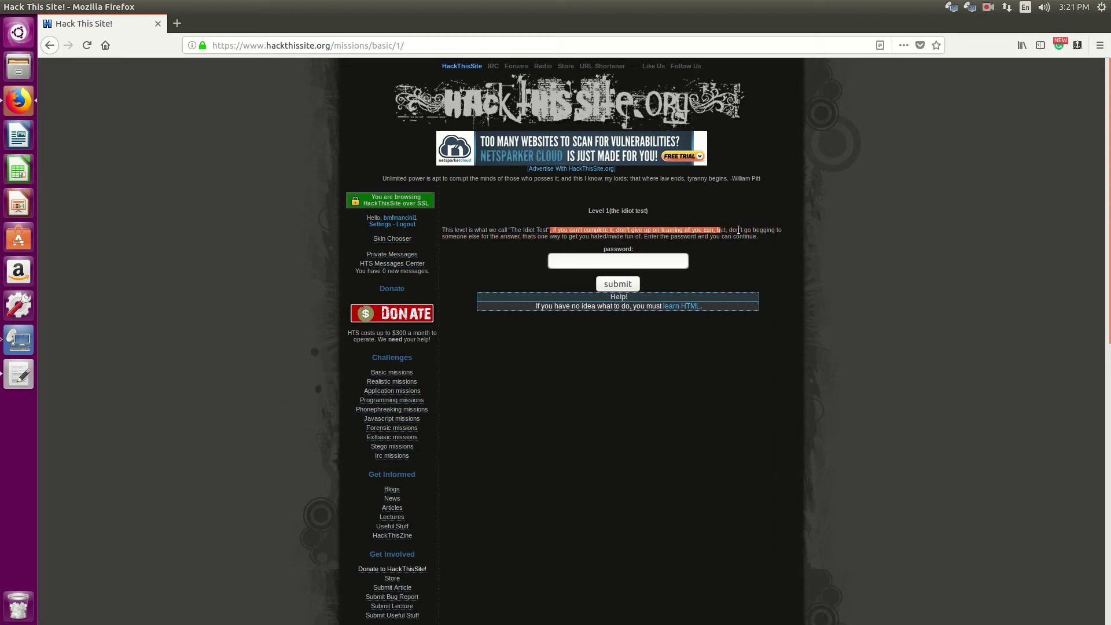
click(764, 223)
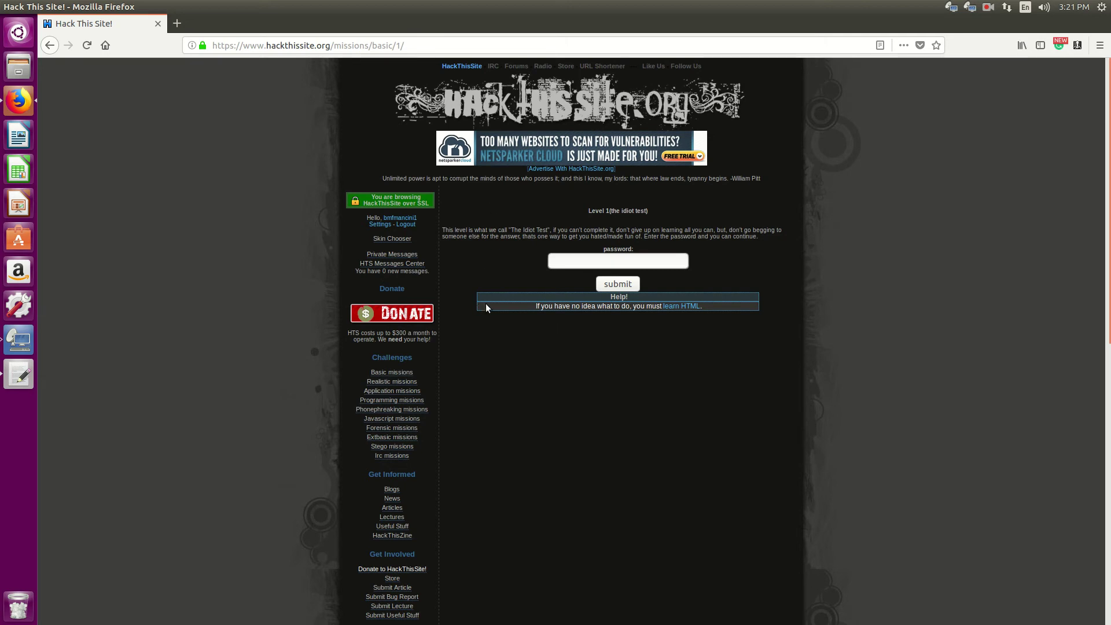
Submit a test password on Basic Level 1 and decline Firefox's offer to save it
click(595, 255)
text(aaa)
click(618, 284)
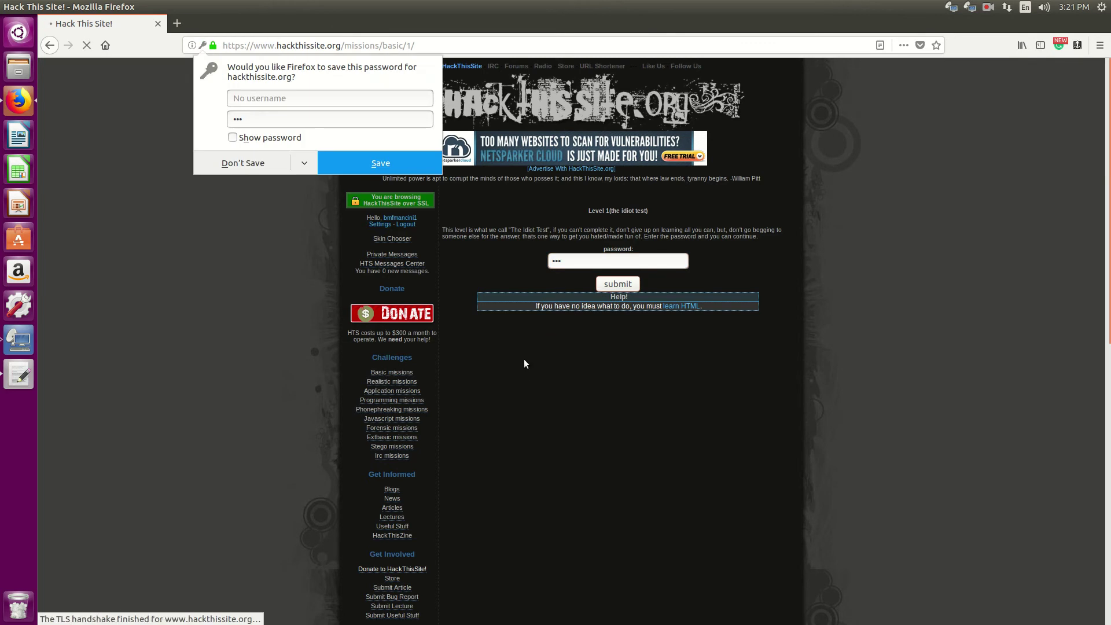
click(244, 164)
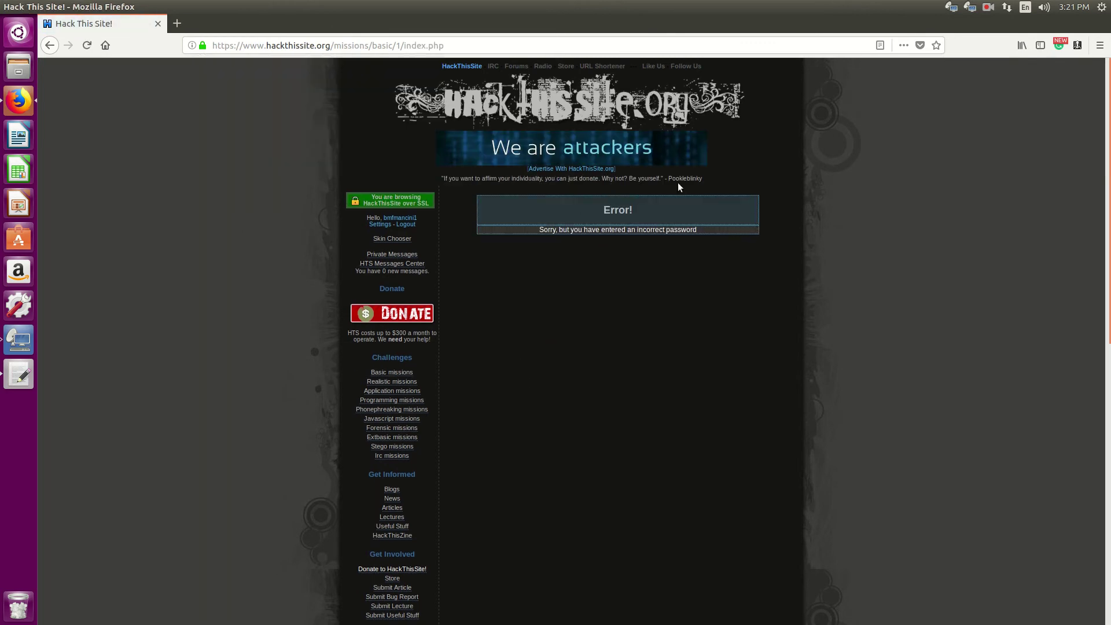
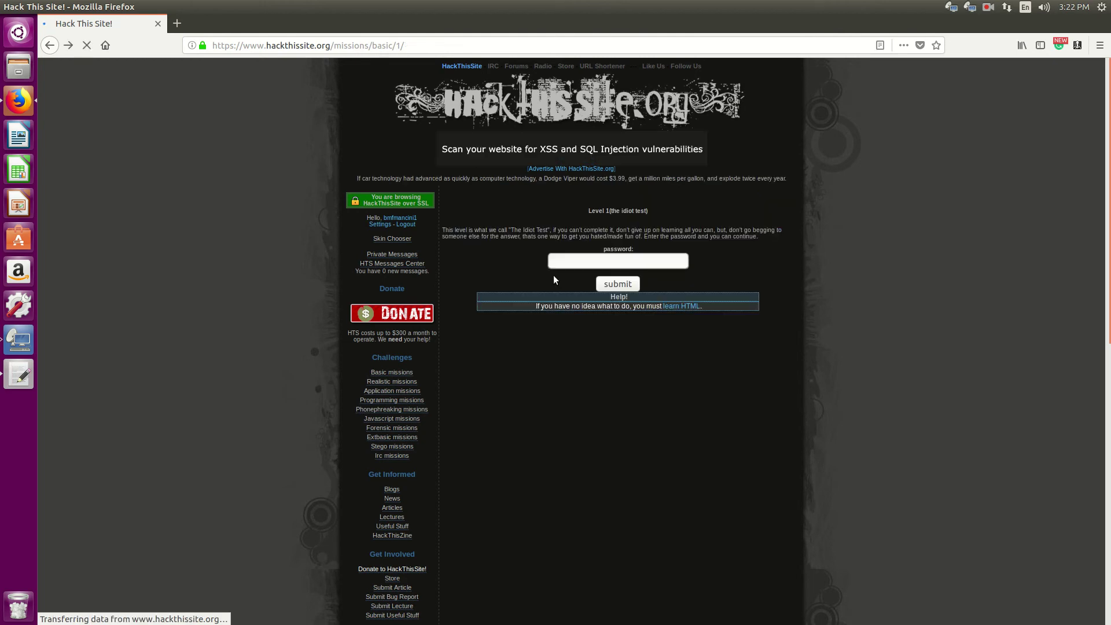
Open the Basic mission 1 page's HTML source in a new tab with View Page Source
right_click(595, 367)
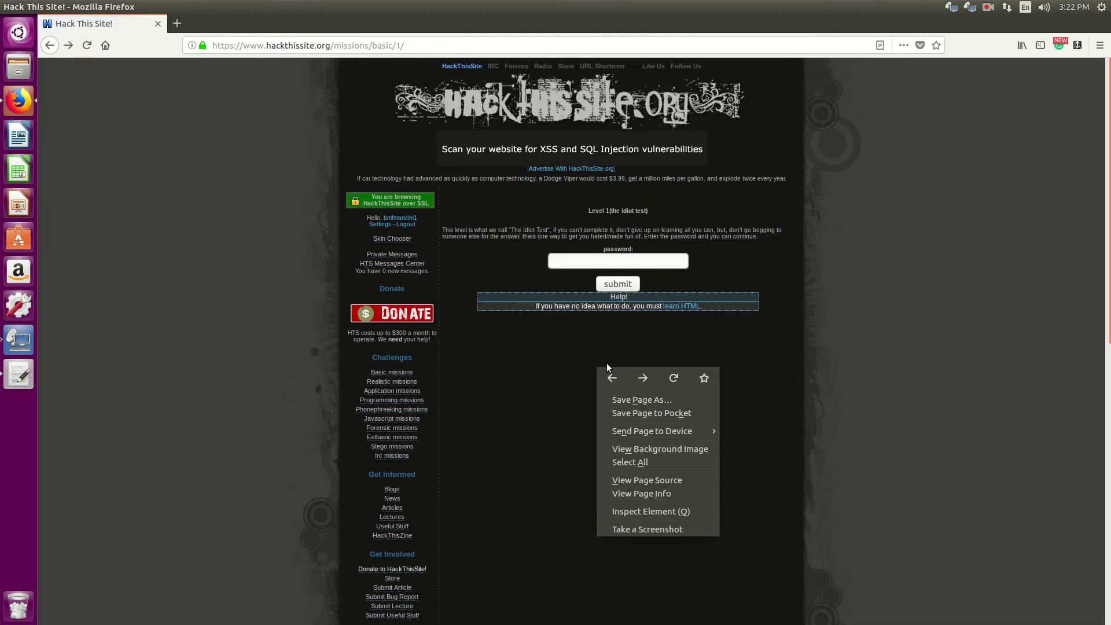
click(684, 342)
right_click(633, 343)
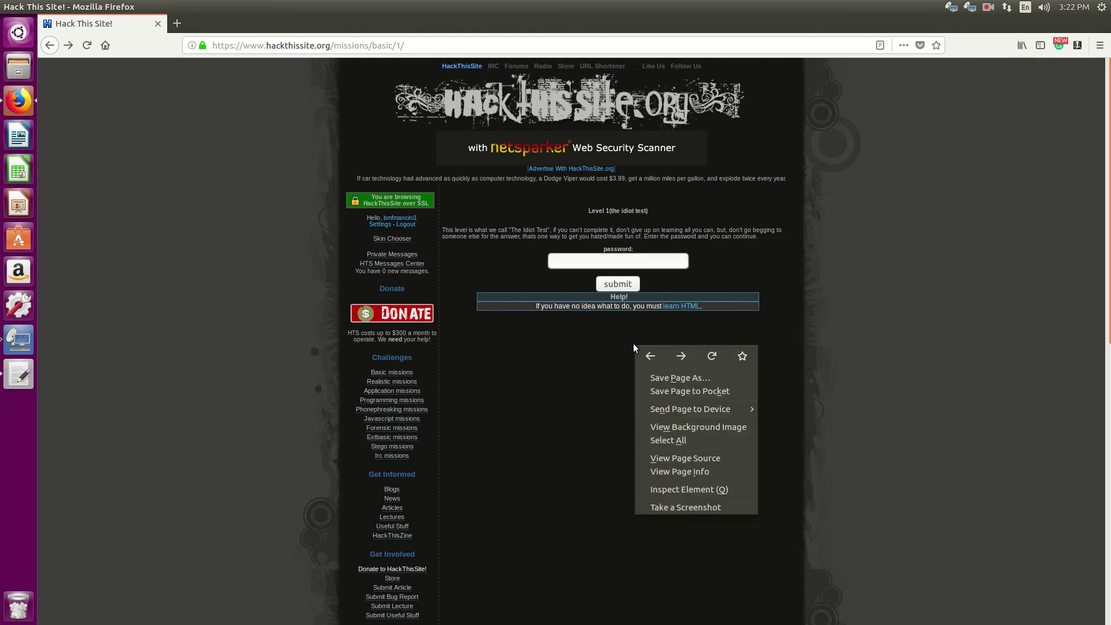
click(626, 322)
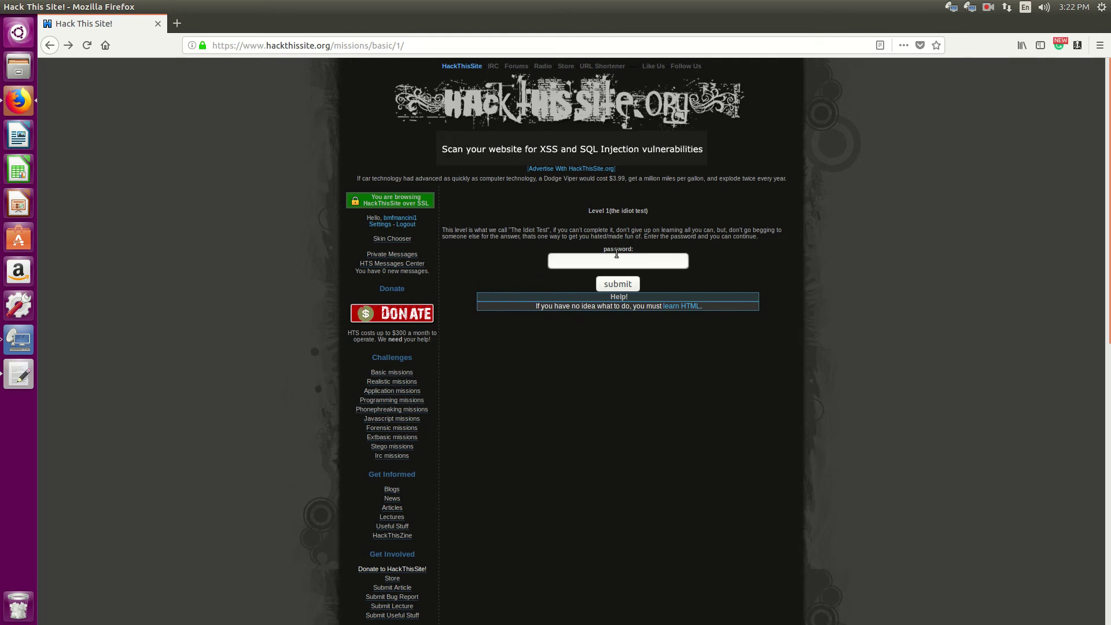
right_click(595, 343)
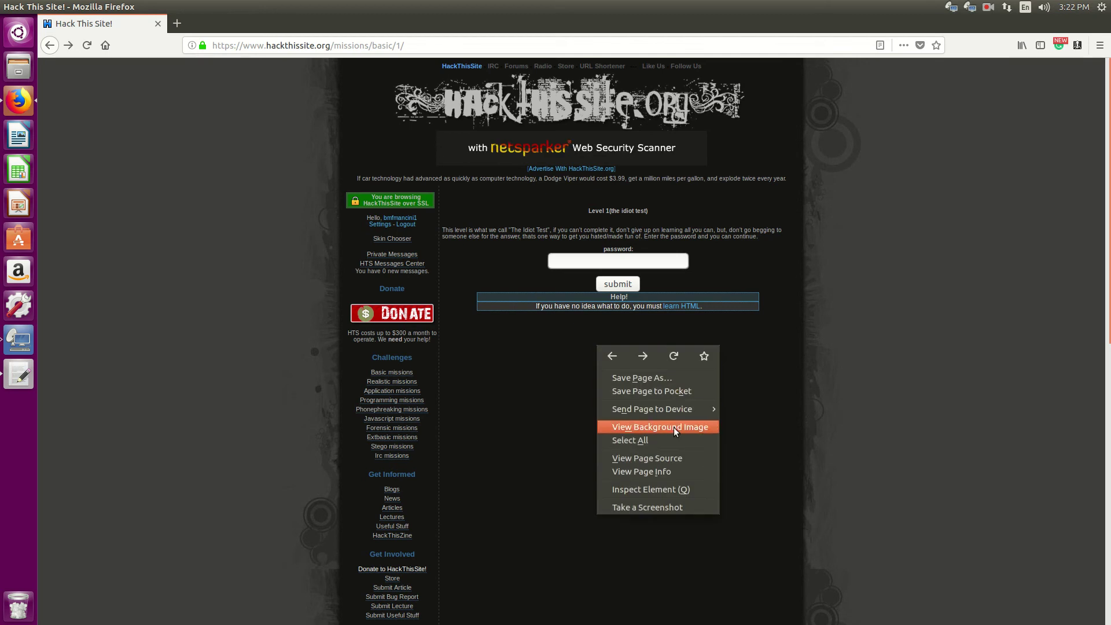
click(681, 461)
Scroll the page source to find the Level 1 password area
scroll(342, 189, down, 15)
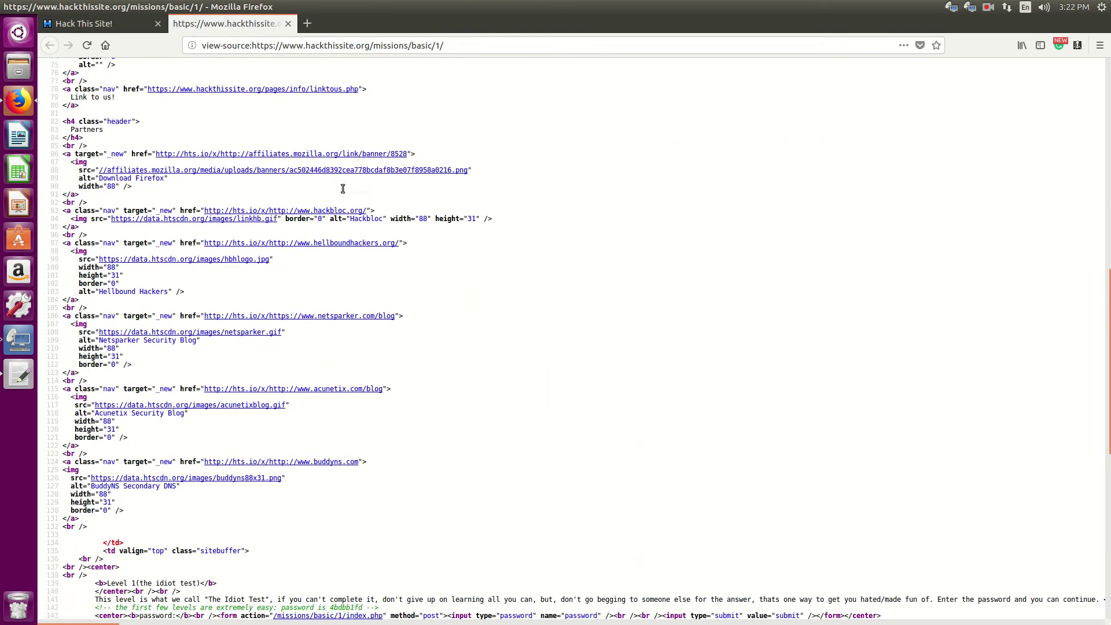
scroll(342, 189, up, 15)
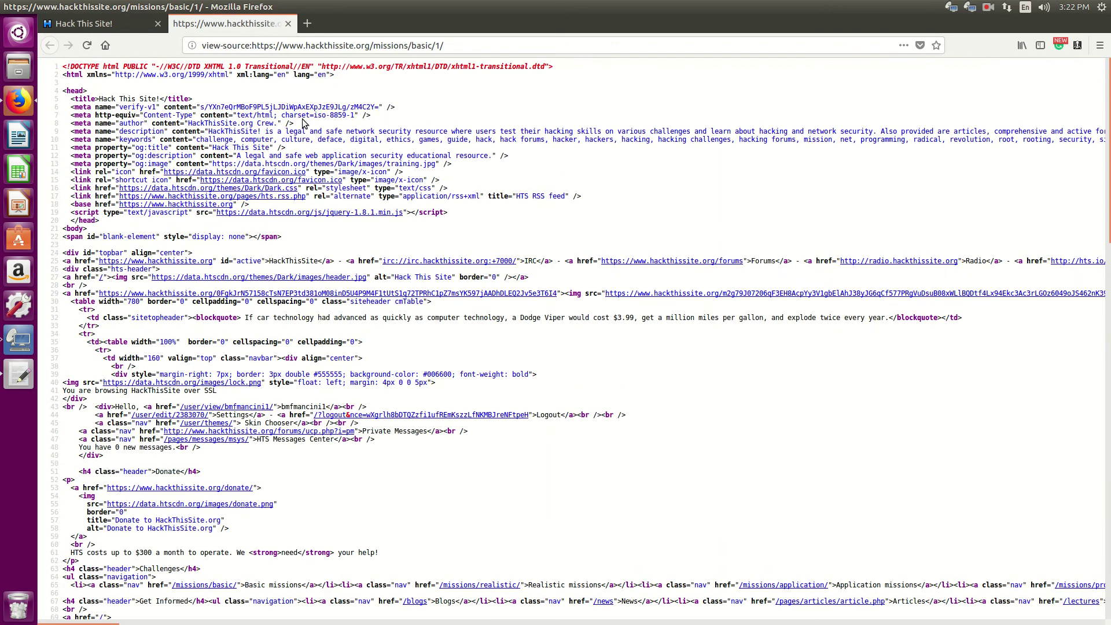
scroll(303, 123, down, 20)
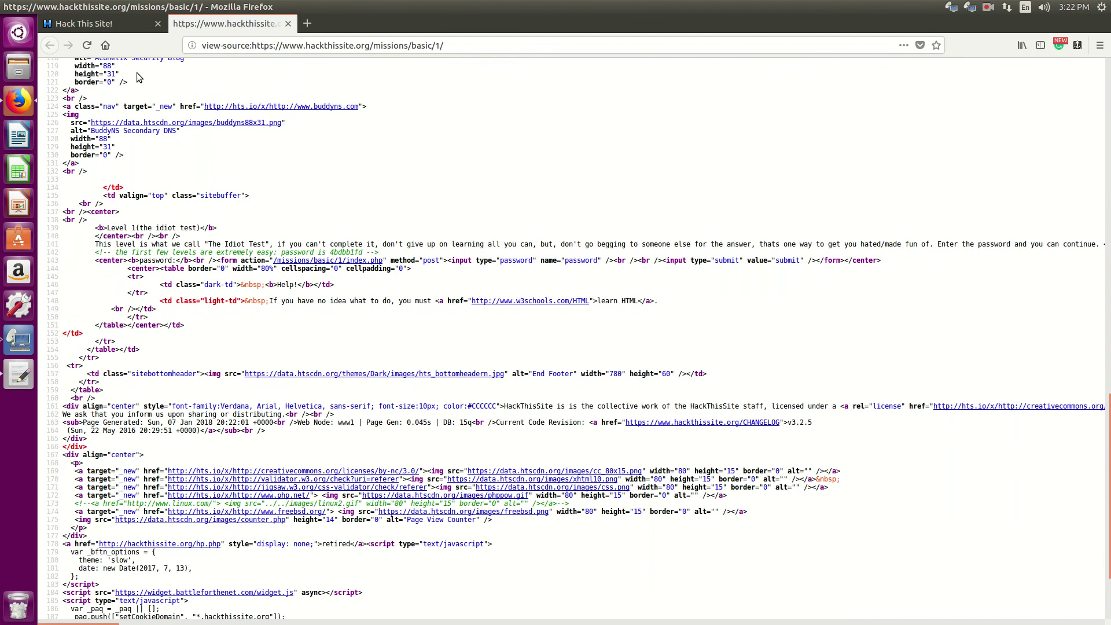
click(122, 22)
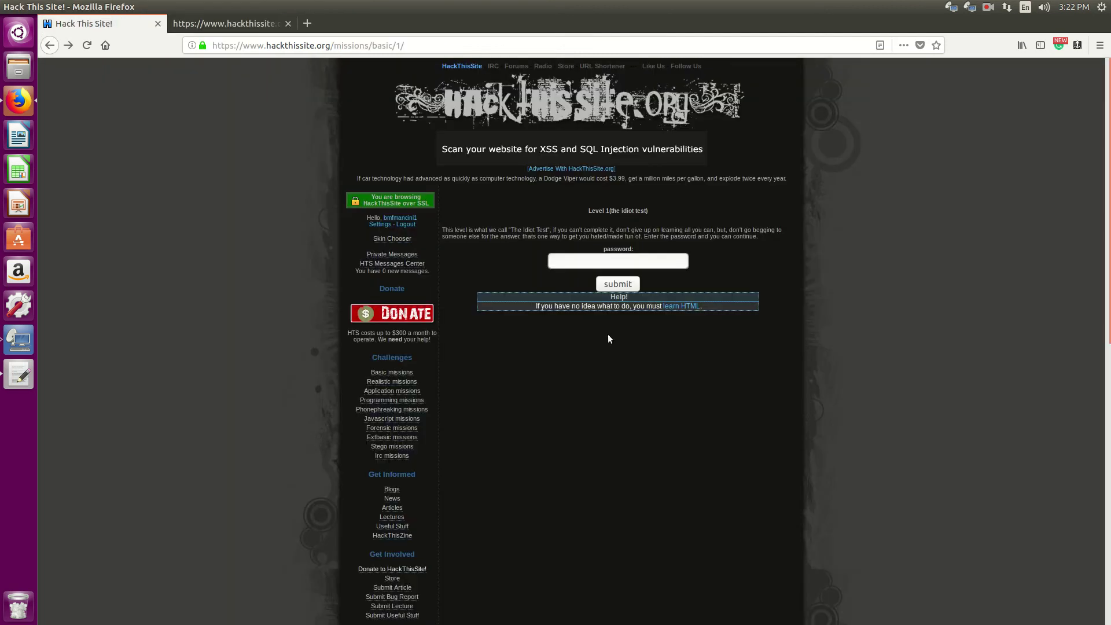
click(193, 26)
scroll(224, 343, down, 3)
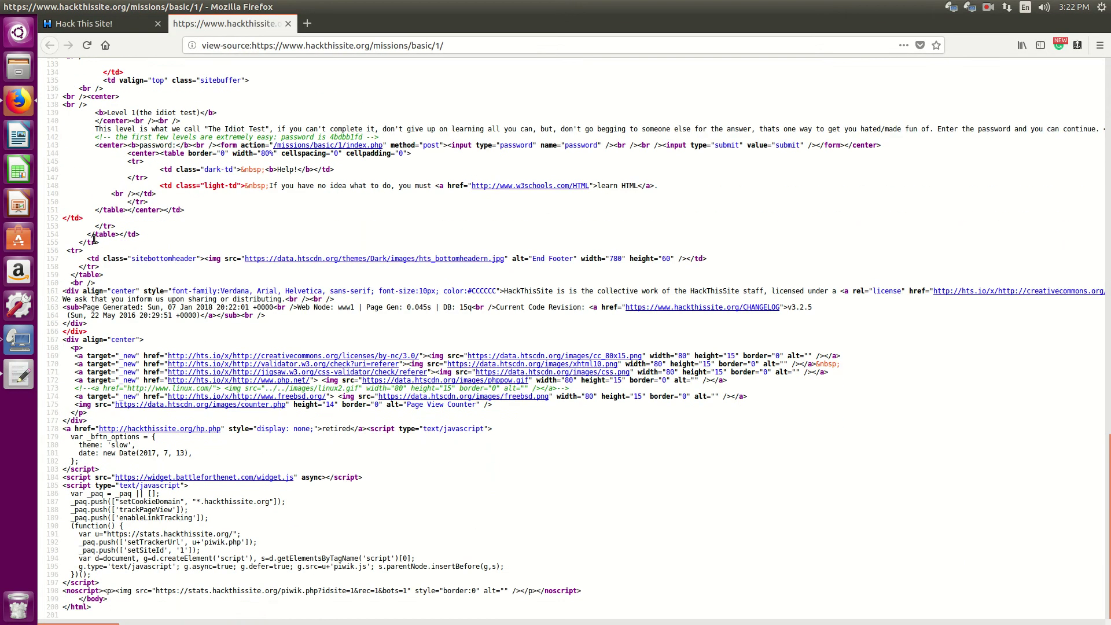
Select the HTML comment on line 142 that reveals the password
drag(71, 226, 223, 227)
drag(625, 236, 670, 323)
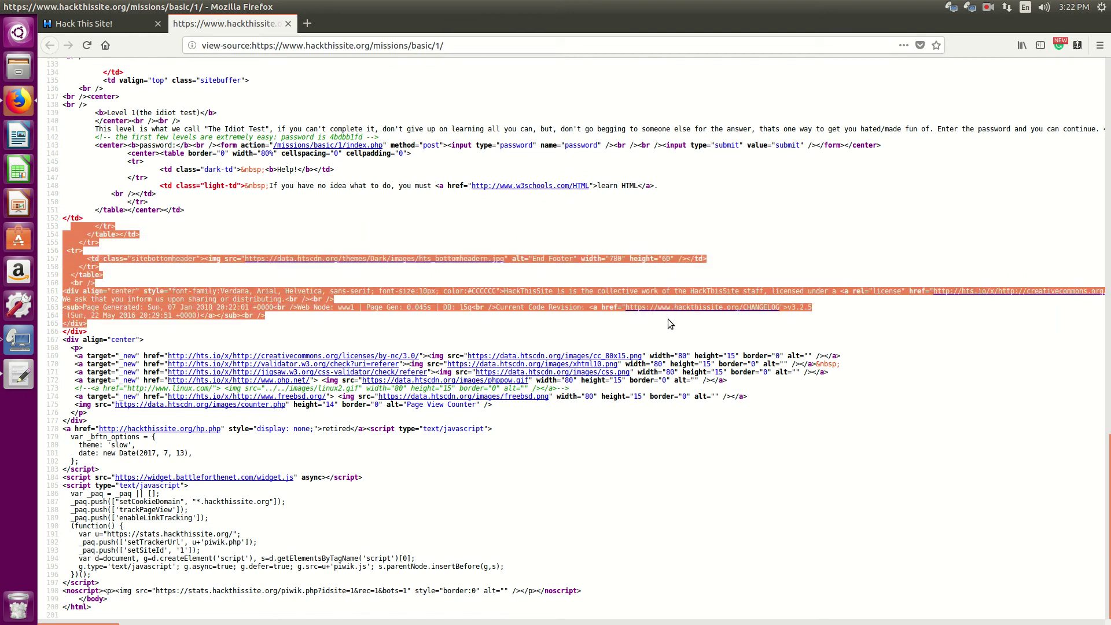
click(198, 237)
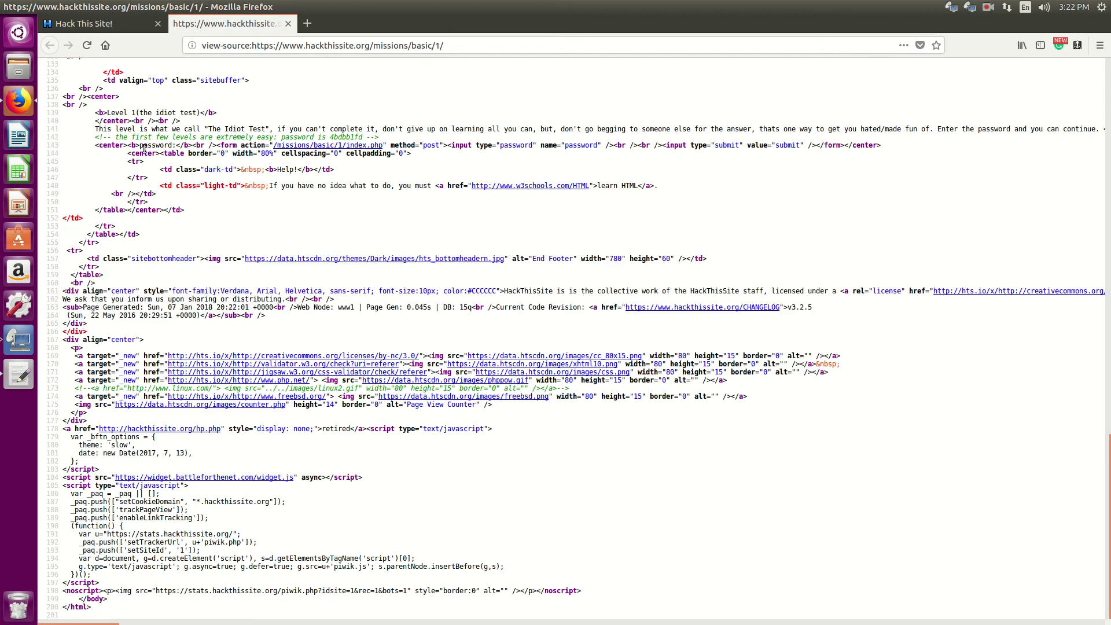
drag(144, 146, 156, 145)
drag(95, 112, 588, 142)
click(311, 126)
drag(95, 137, 393, 141)
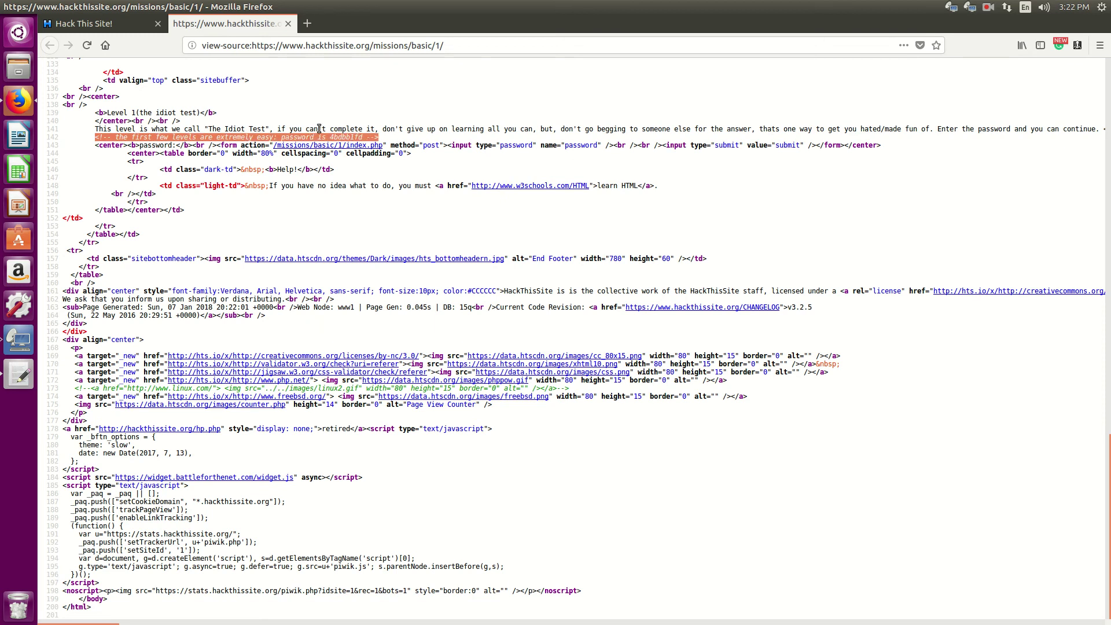
drag(95, 138, 326, 137)
Copy the password value from the line 142 comment
double_click(340, 138)
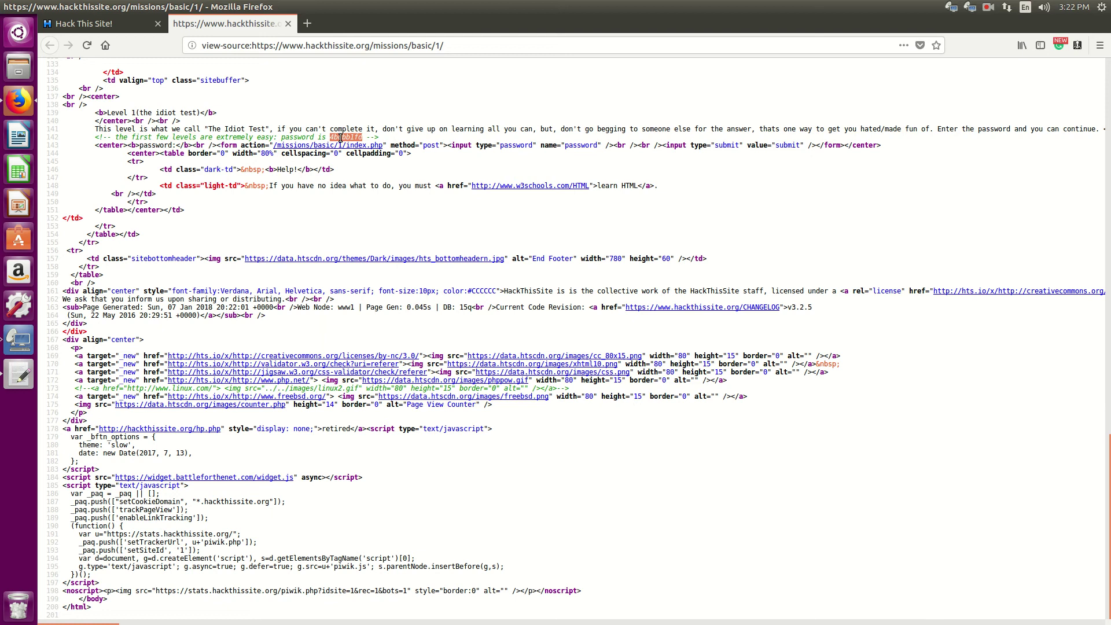
right_click(340, 138)
click(375, 188)
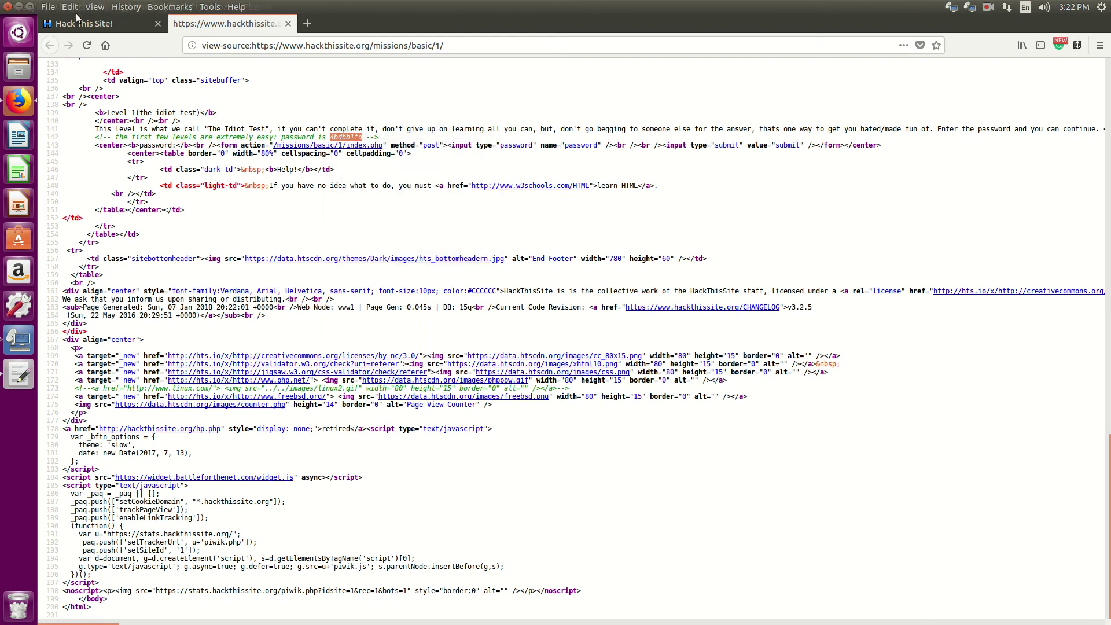
Paste the password into the mission's password field, submit it, and decline saving it
click(77, 17)
right_click(616, 265)
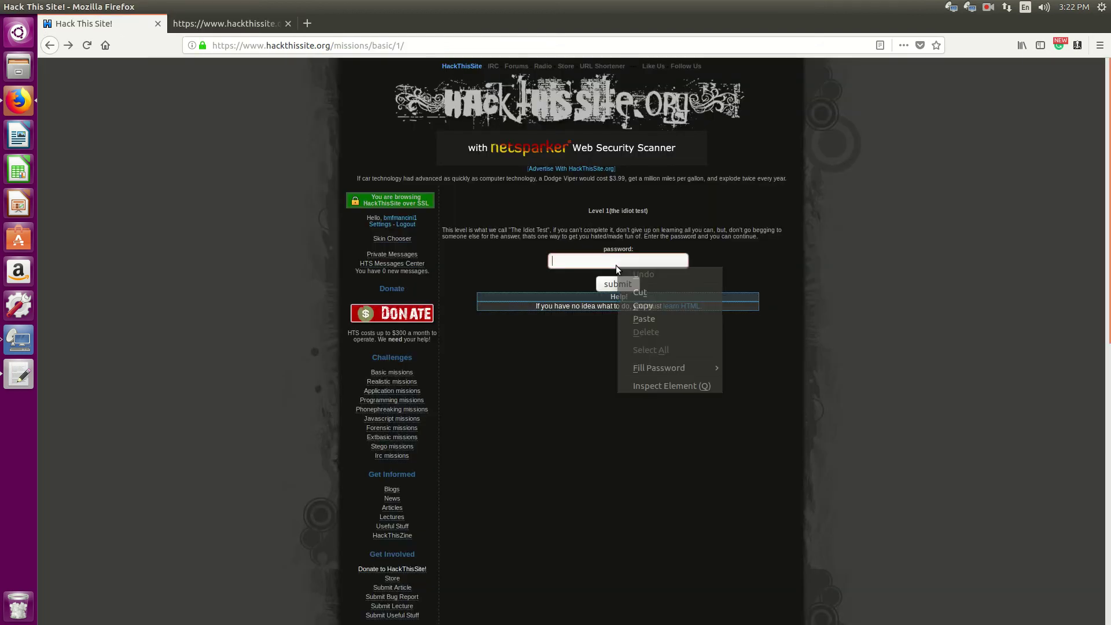
click(645, 319)
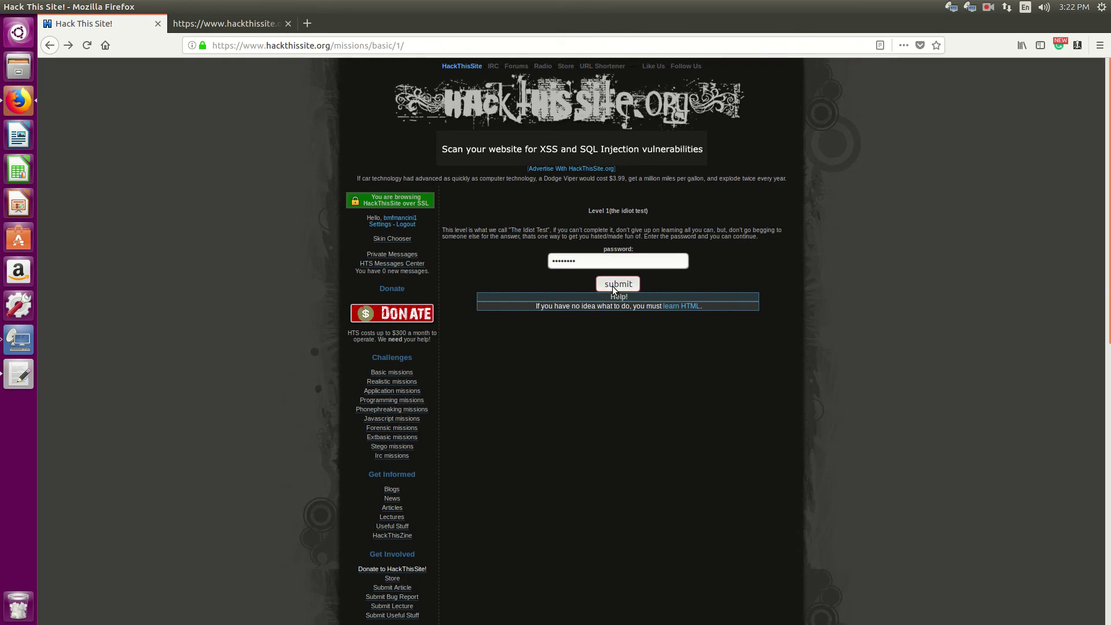
click(614, 288)
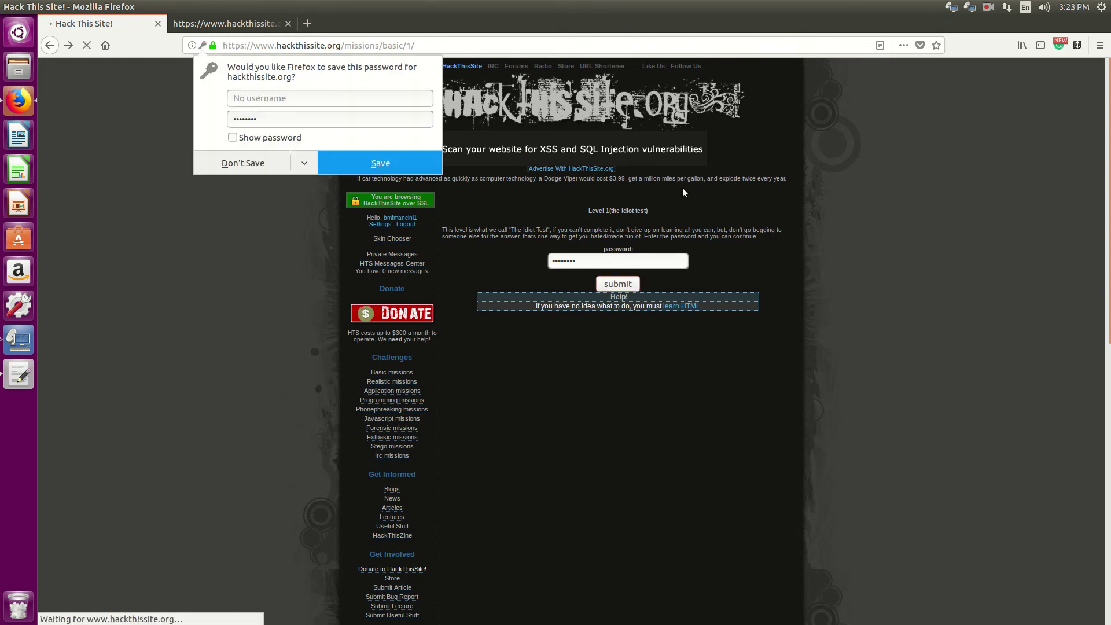
click(232, 161)
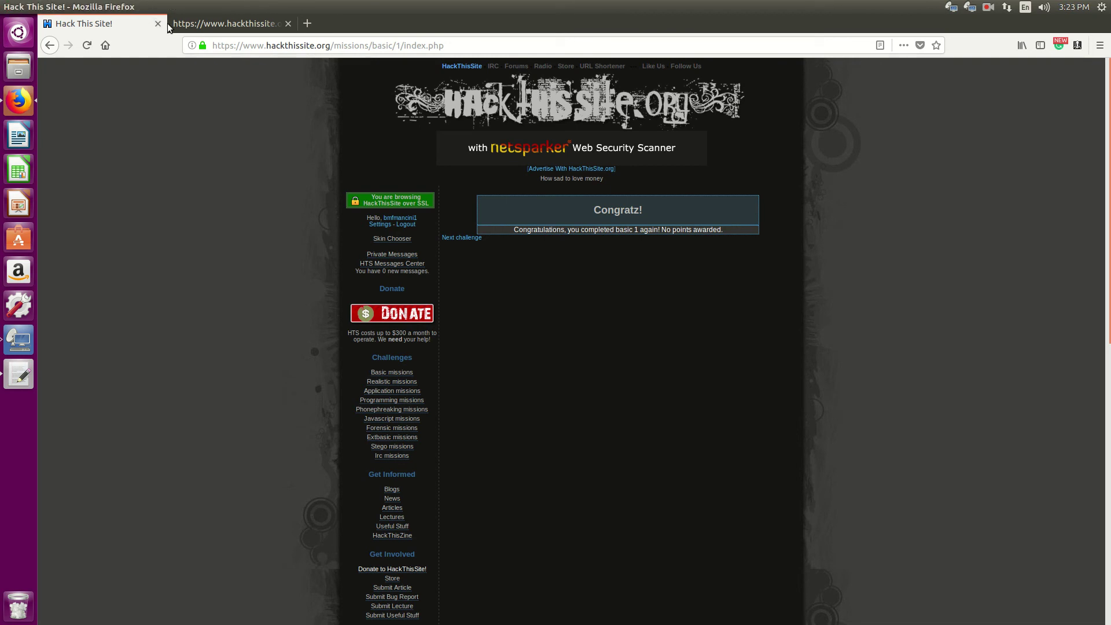
Review the page source around the line 142 password comment, glancing at the Congratz page
click(197, 23)
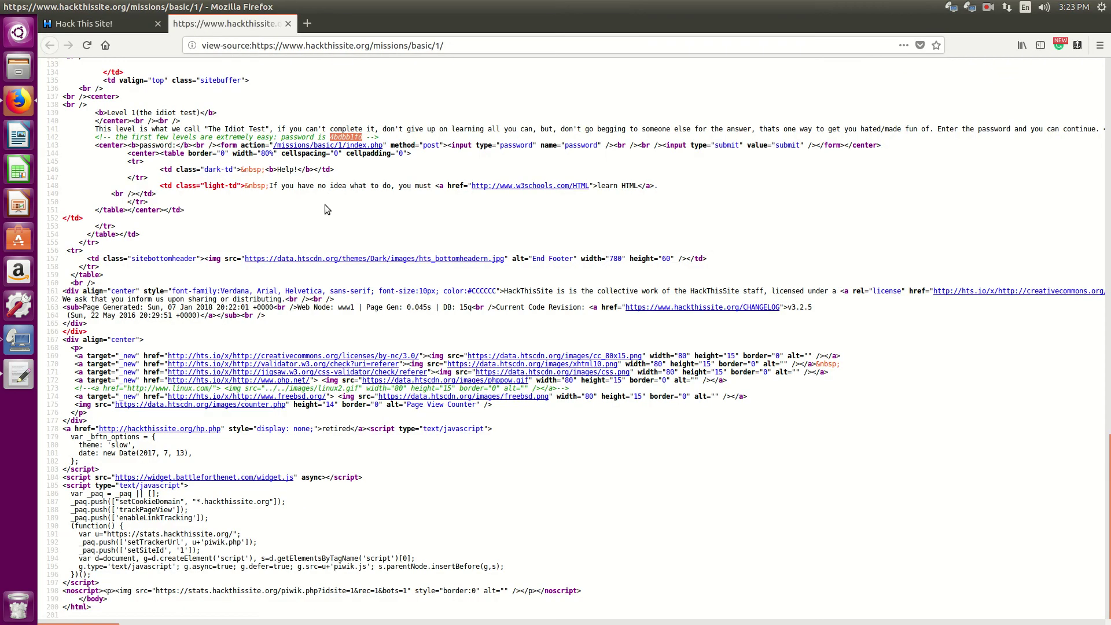
scroll(324, 204, up, 4)
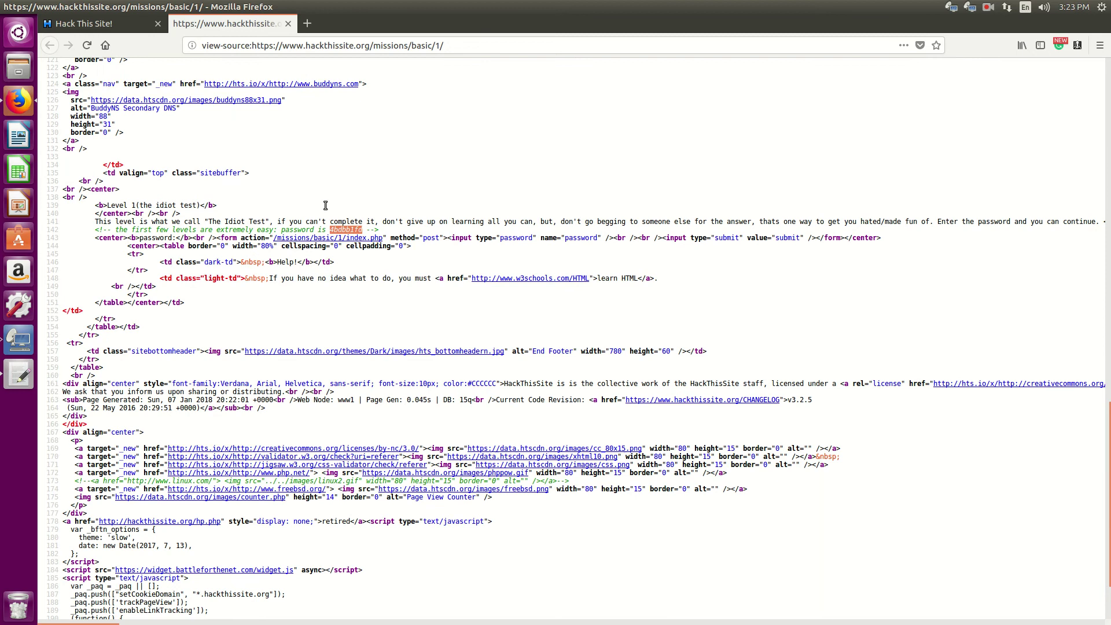
scroll(349, 213, down, 1)
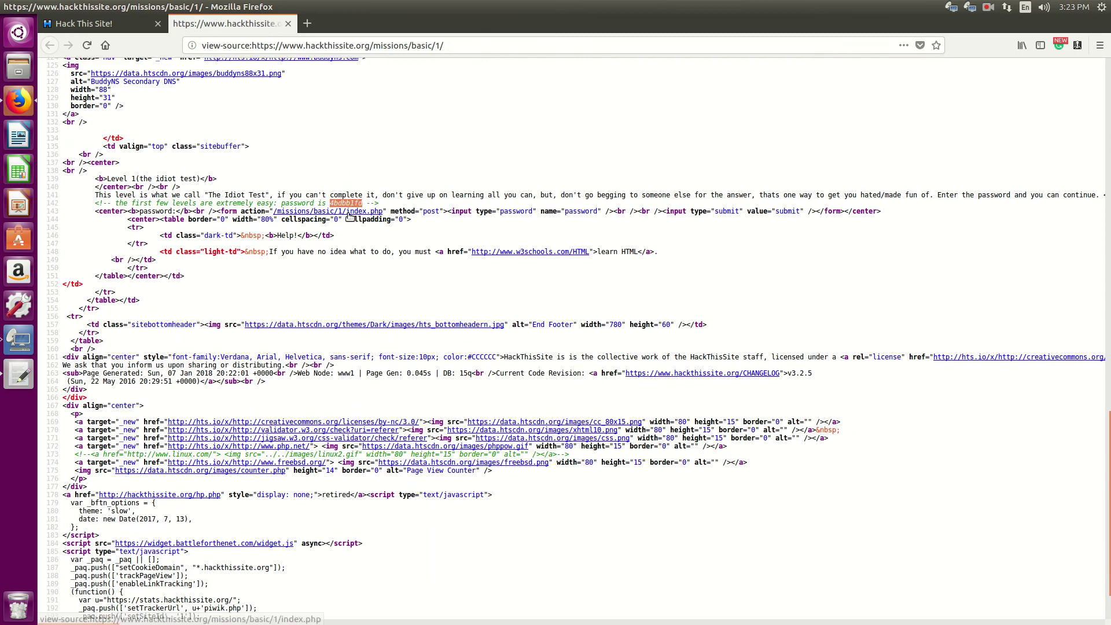
scroll(324, 174, up, 3)
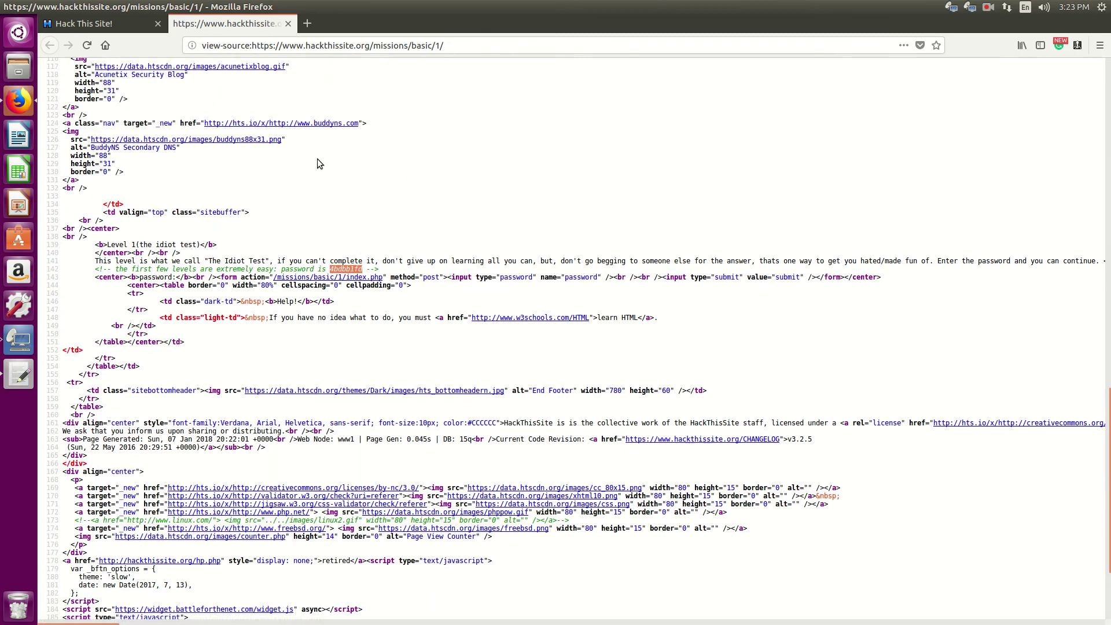
scroll(433, 195, down, 3)
scroll(433, 195, up, 2)
scroll(437, 202, down, 3)
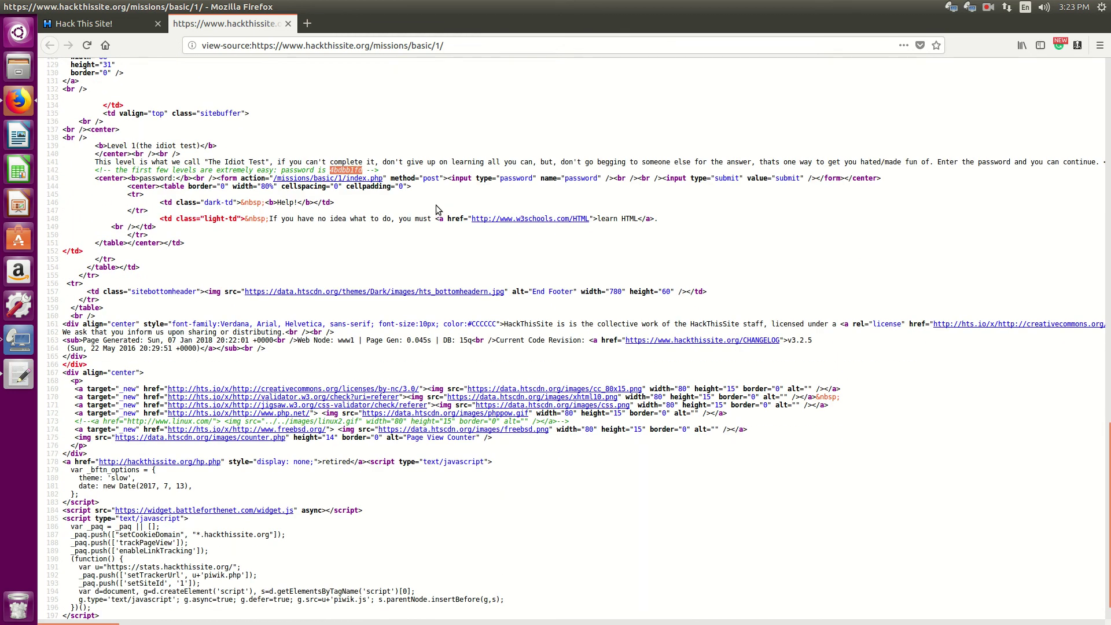
scroll(428, 206, up, 3)
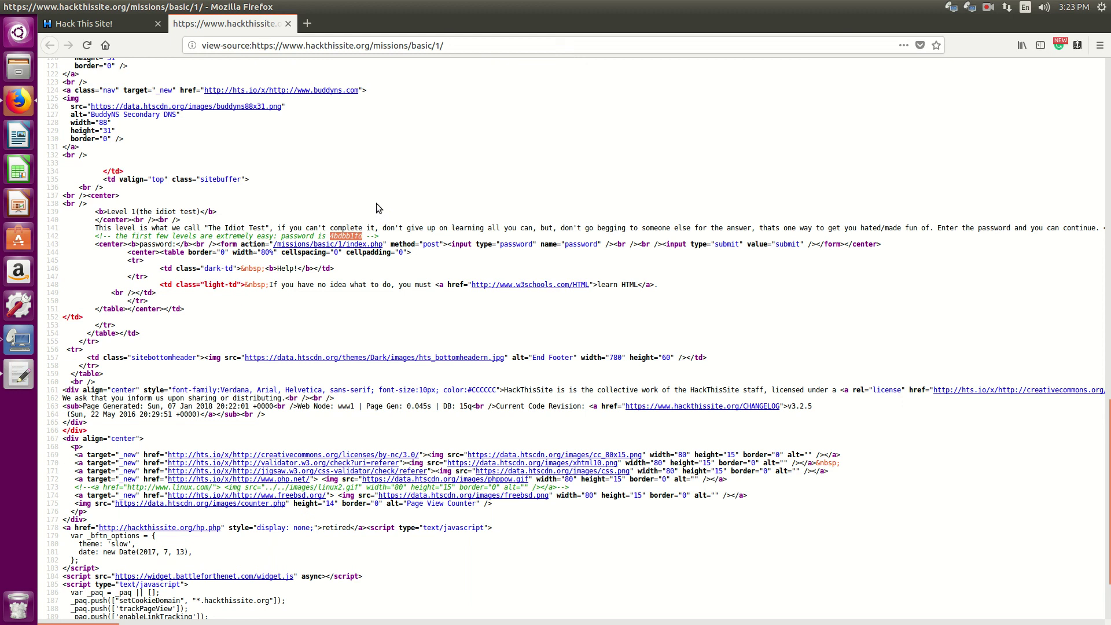
scroll(377, 206, up, 8)
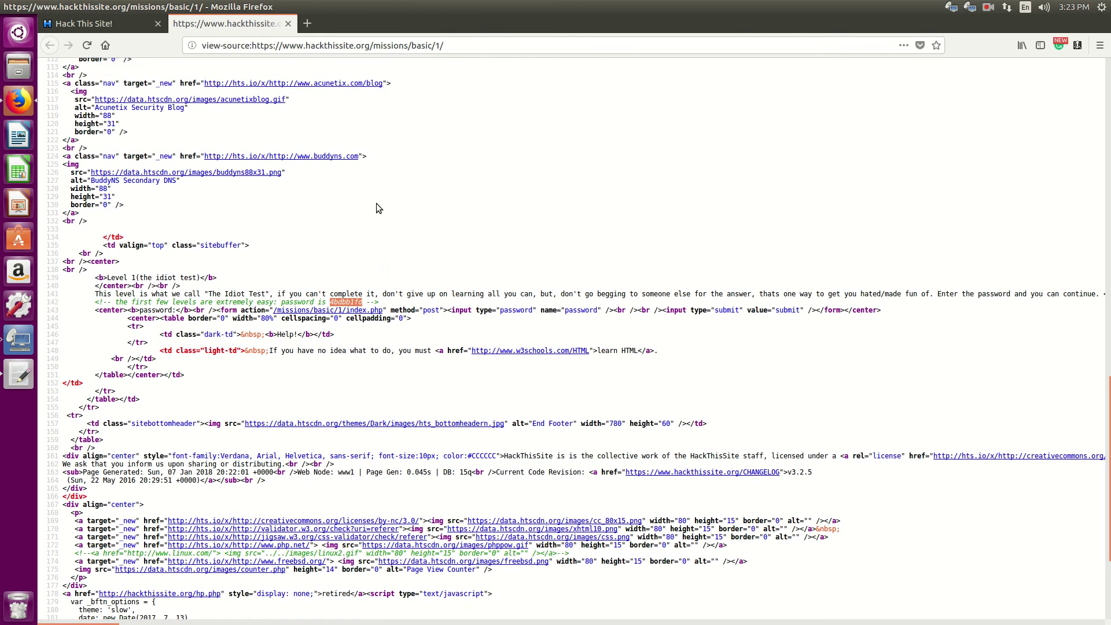
scroll(376, 207, up, 2)
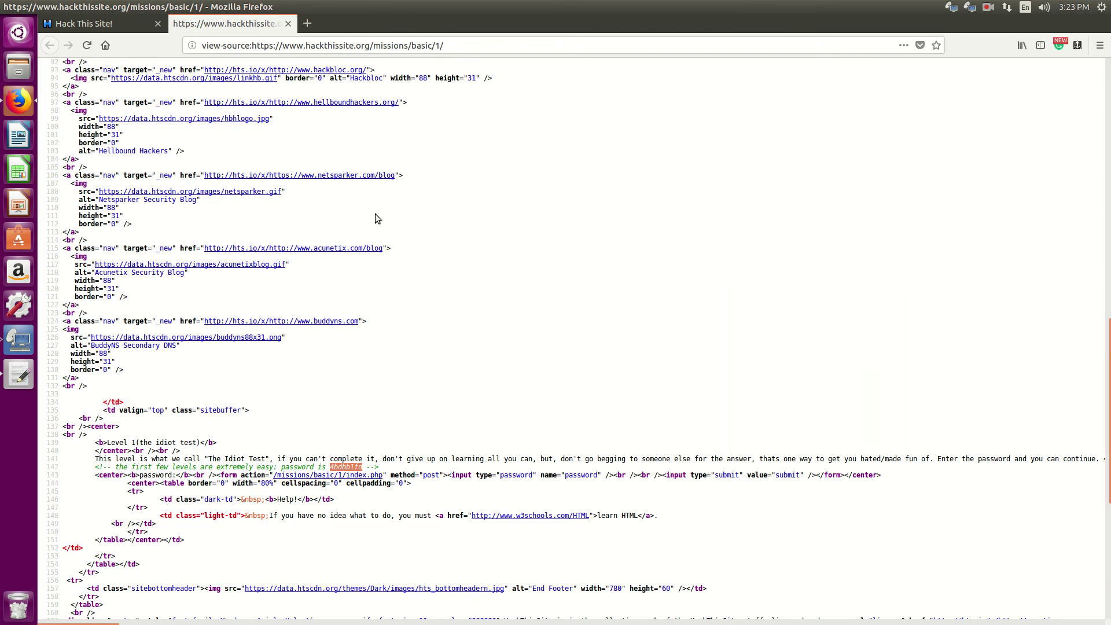
scroll(399, 230, down, 4)
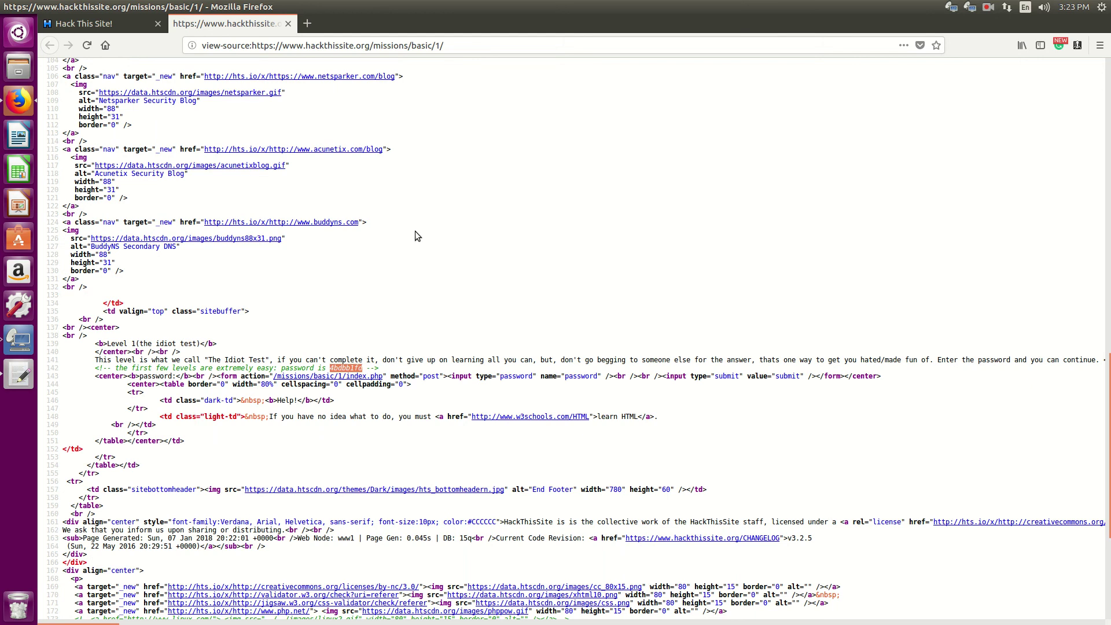
scroll(420, 235, down, 4)
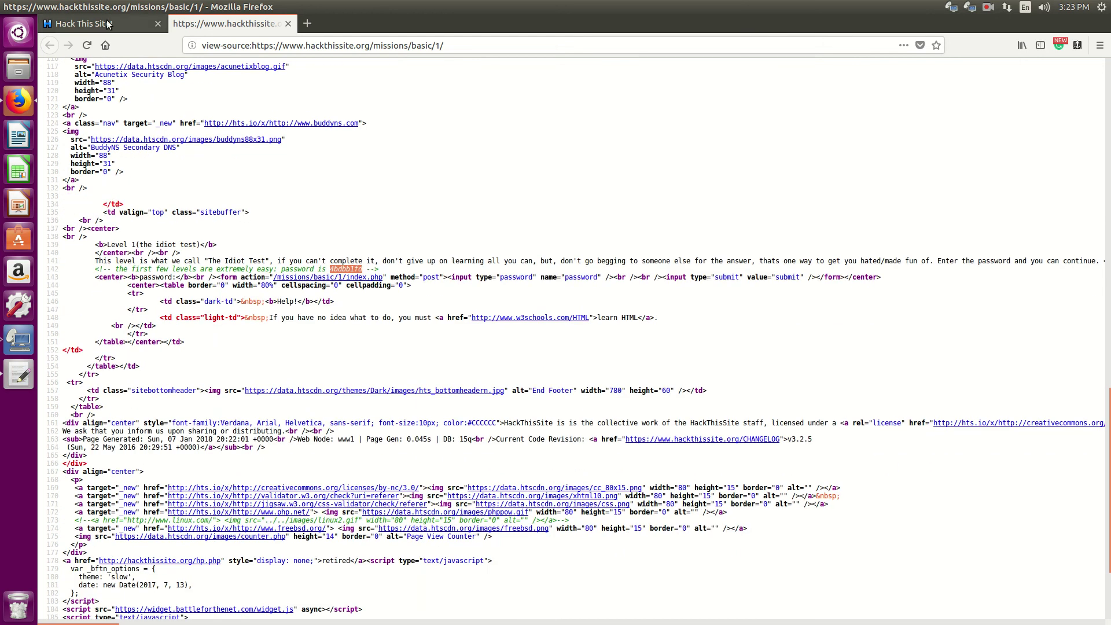
click(107, 24)
key(ctrl+Tab)
Show the Congratz page confirming Basic mission 1 is completed again
click(114, 24)
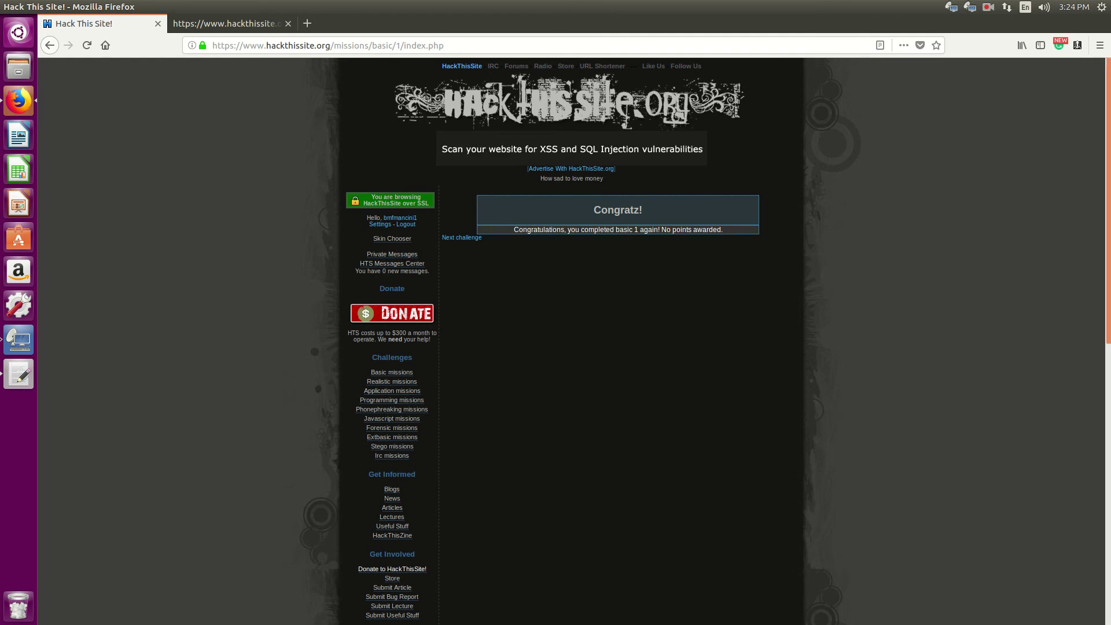
click(987, 8)
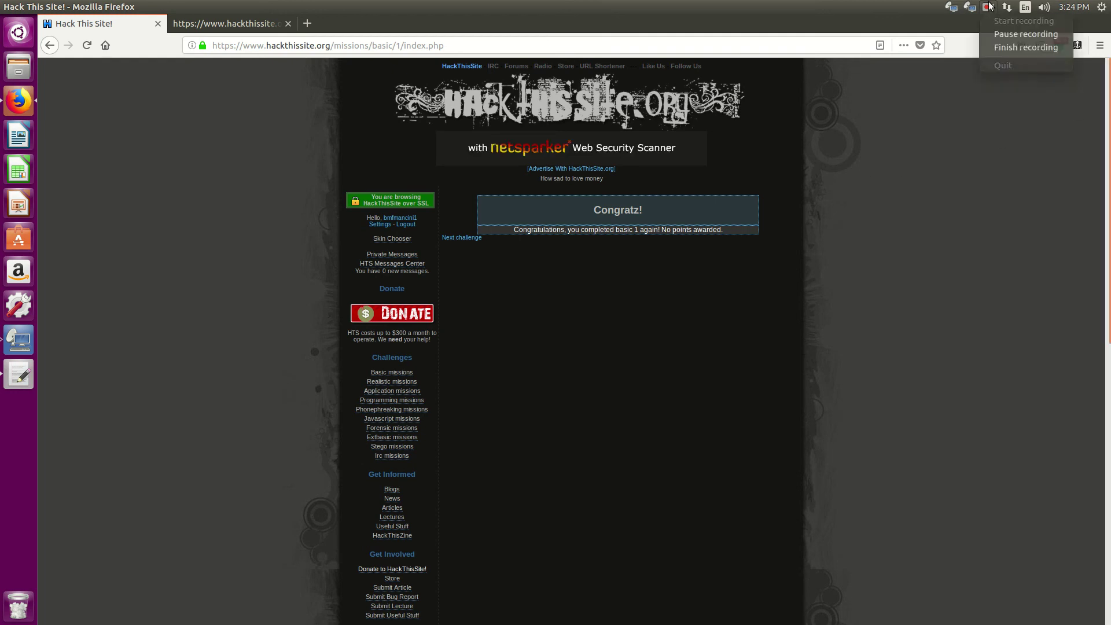